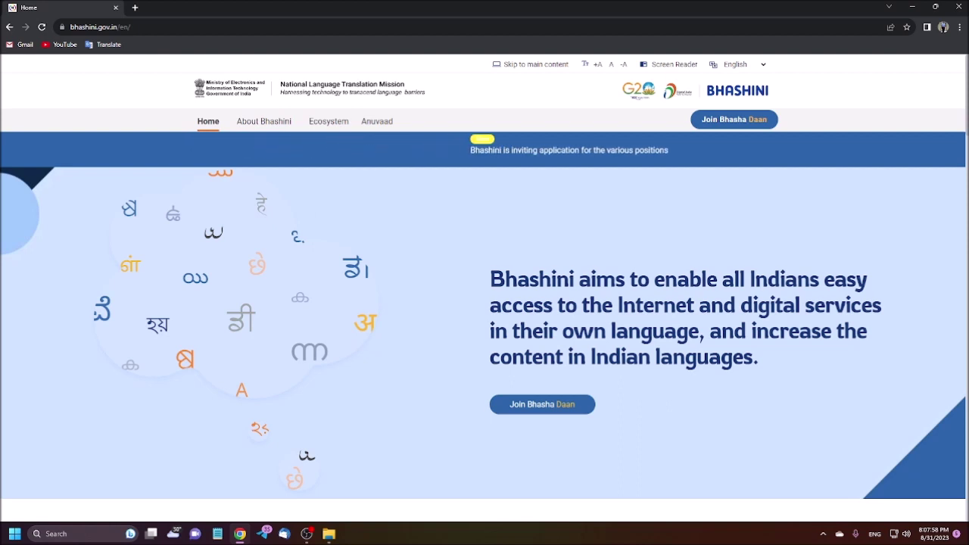
Move keyboard focus through the header links to Anuvaad and open anuvaad.bhashini.gov.in in a new tab
key(Tab)
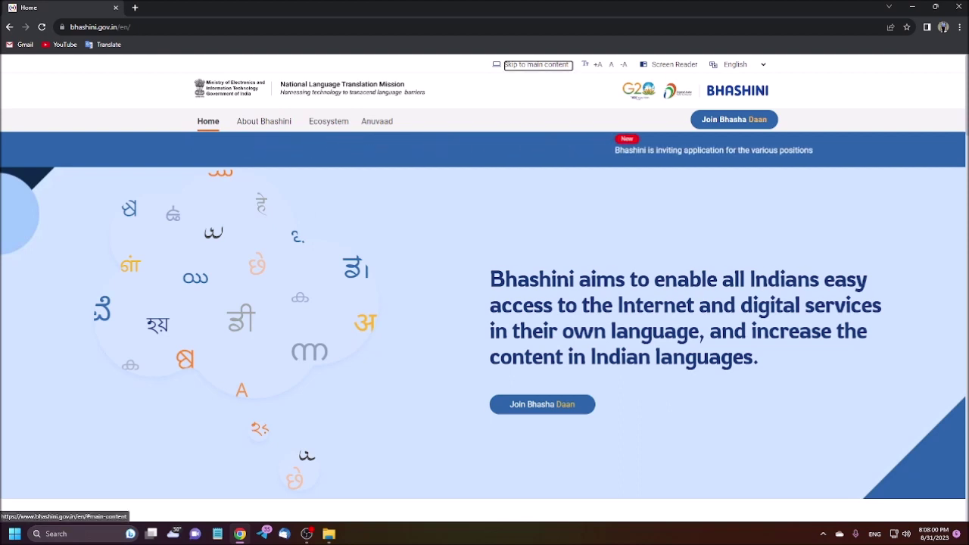
key(Tab)
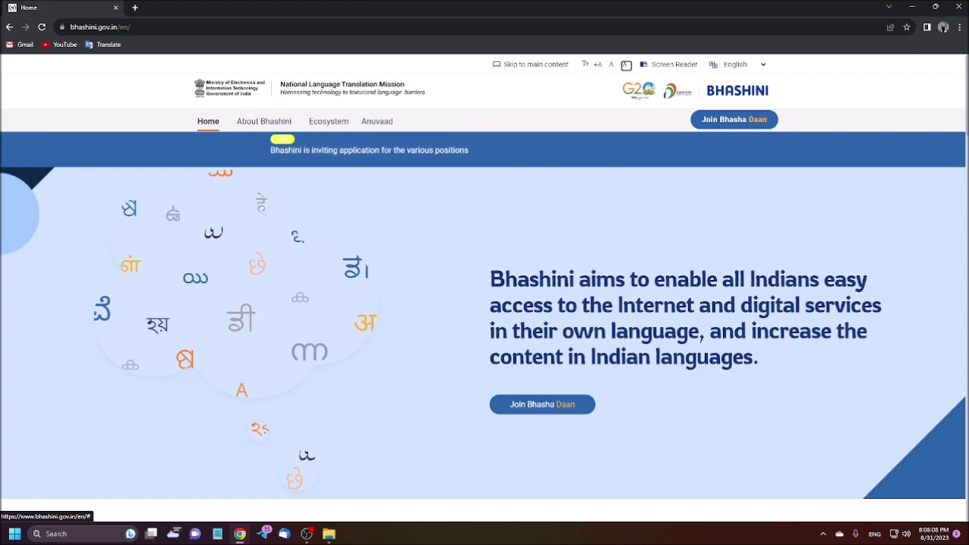
key(Tab)
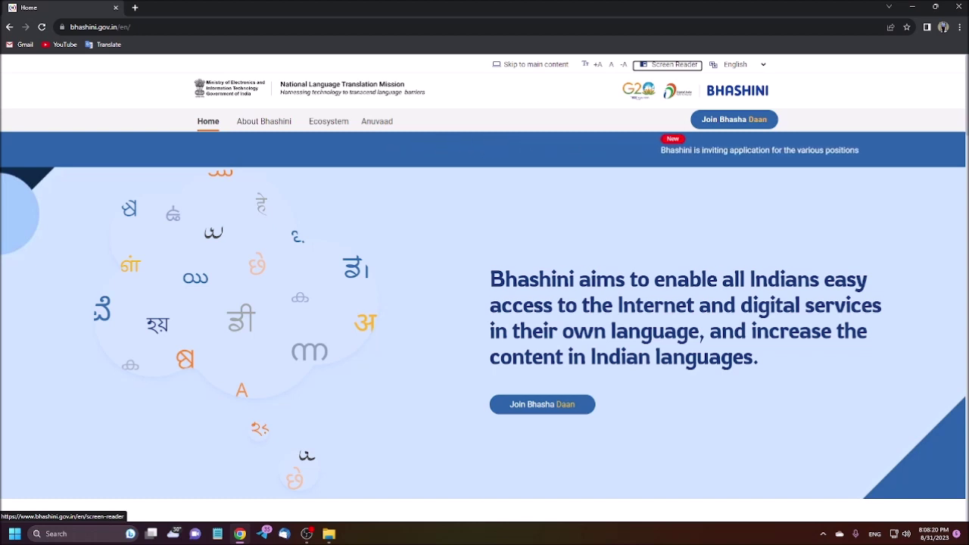
key(Tab)
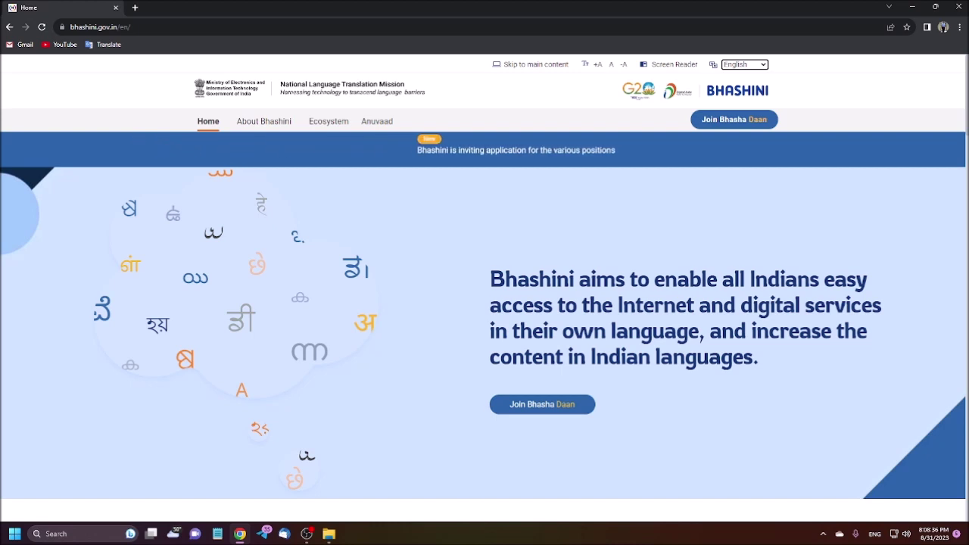
key(Tab)
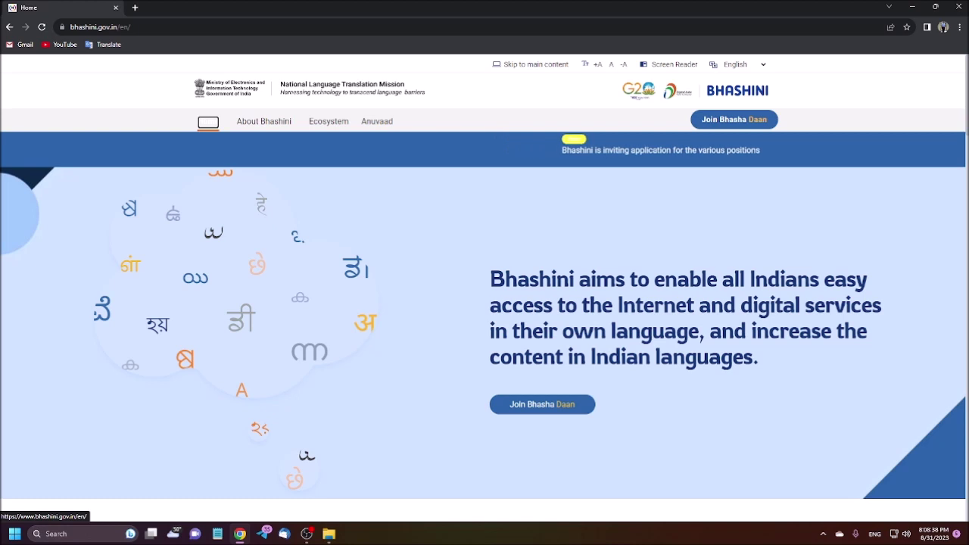
key(Tab)
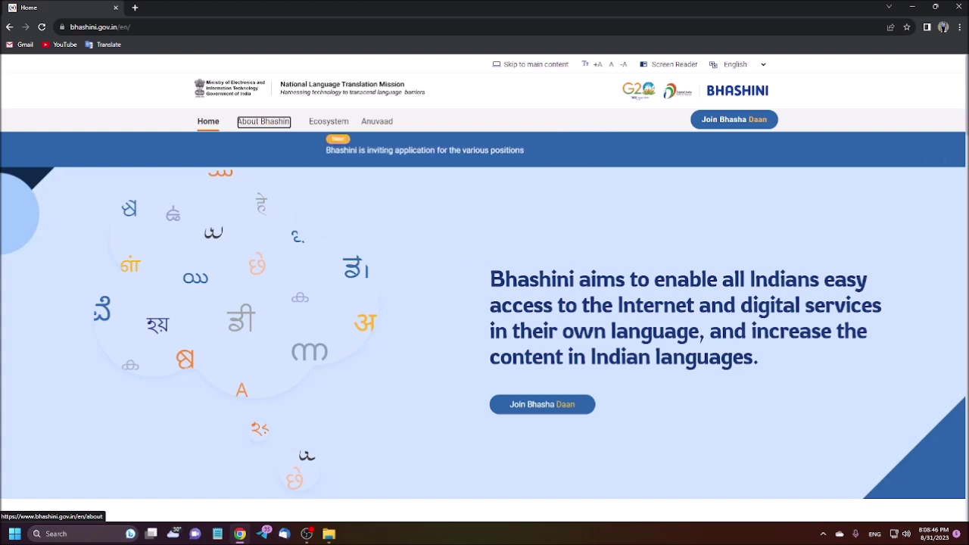
key(Tab)
key(Tab)
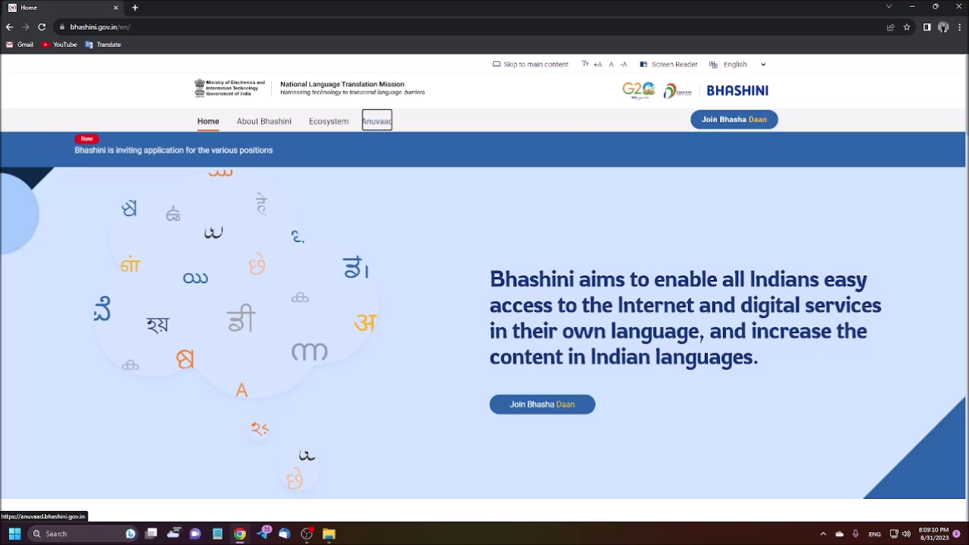
key(Return)
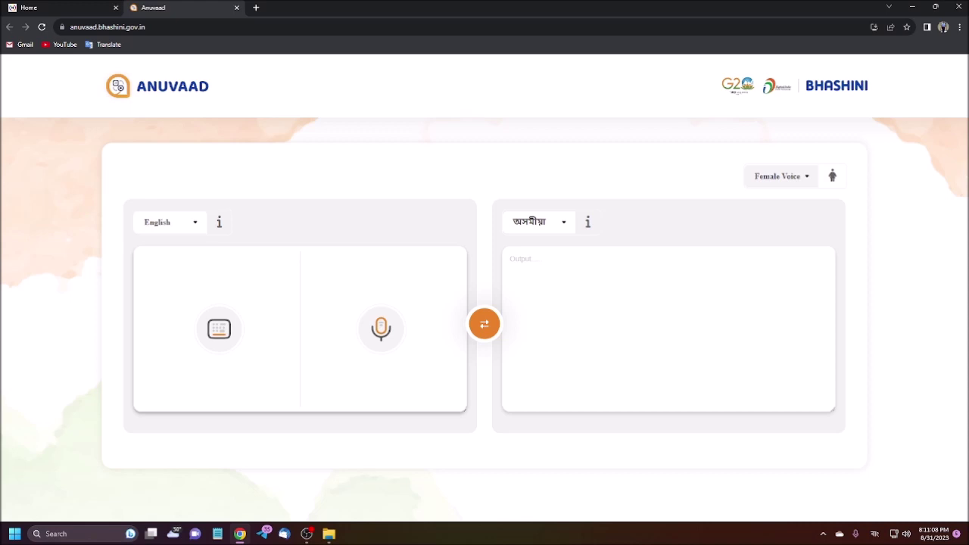
Switch Windows typing from Bengali to English and change the translation's target language
key(alt+shift)
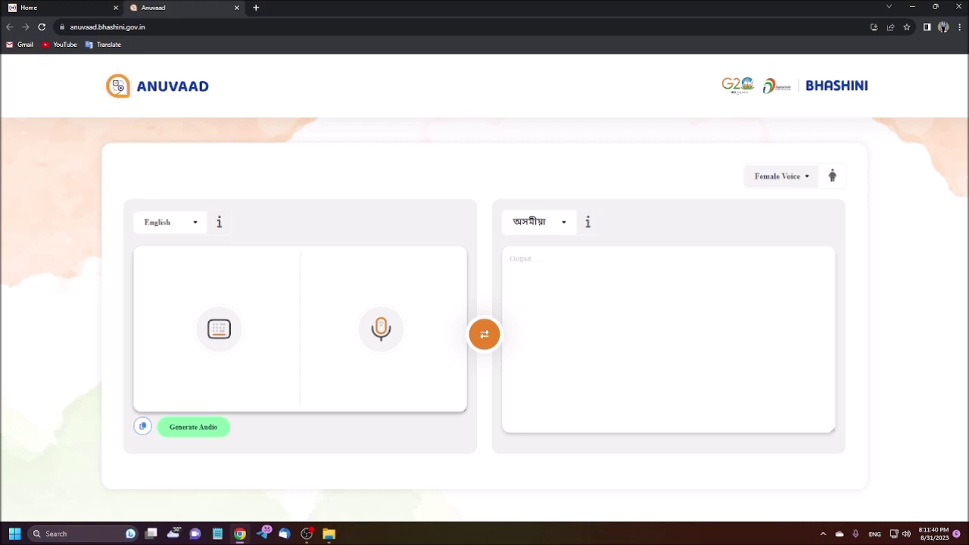
key(Down)
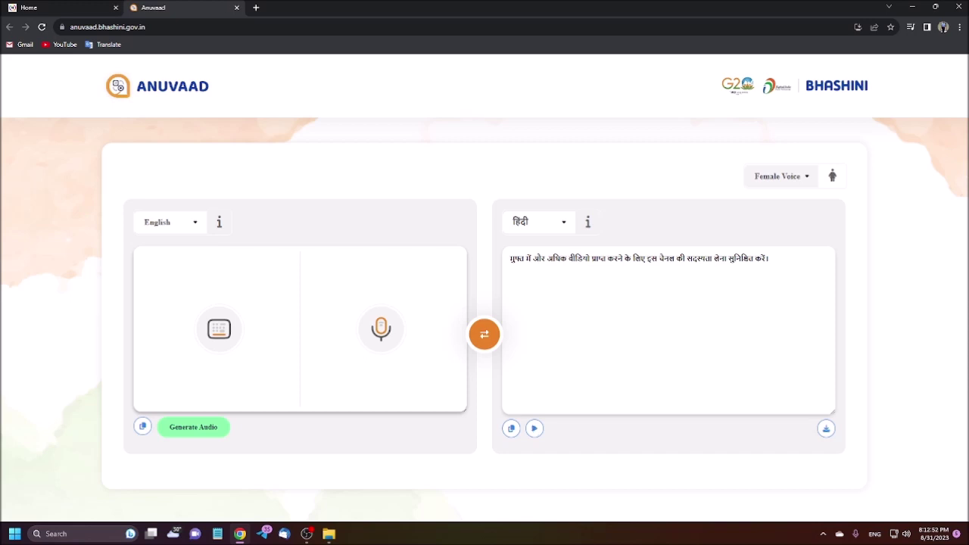
Choose বাংলা as the target language and play the Bengali subscription translation's audio
key(Down)
key(Down)
key(Down)
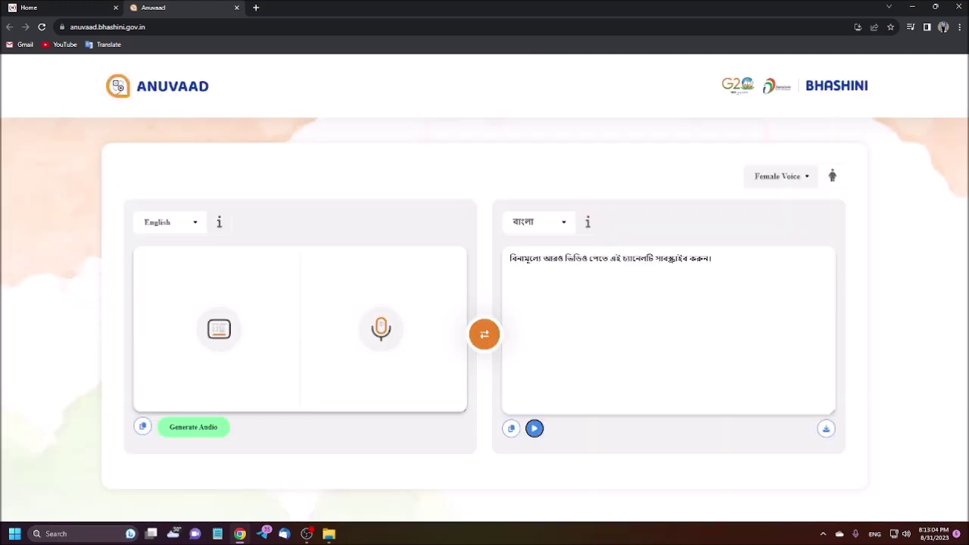
click(534, 429)
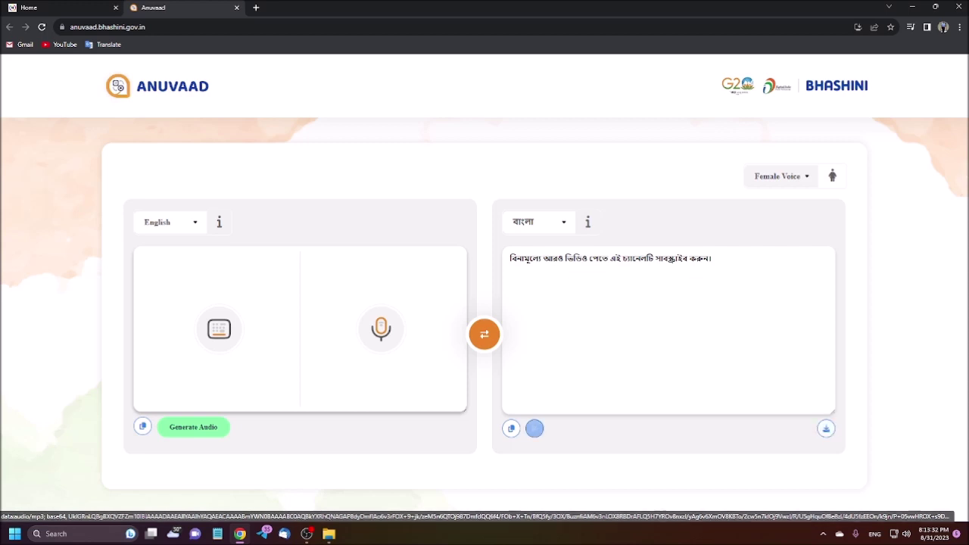
Generate speech for the English source sentence in the input panel and play it back
click(193, 428)
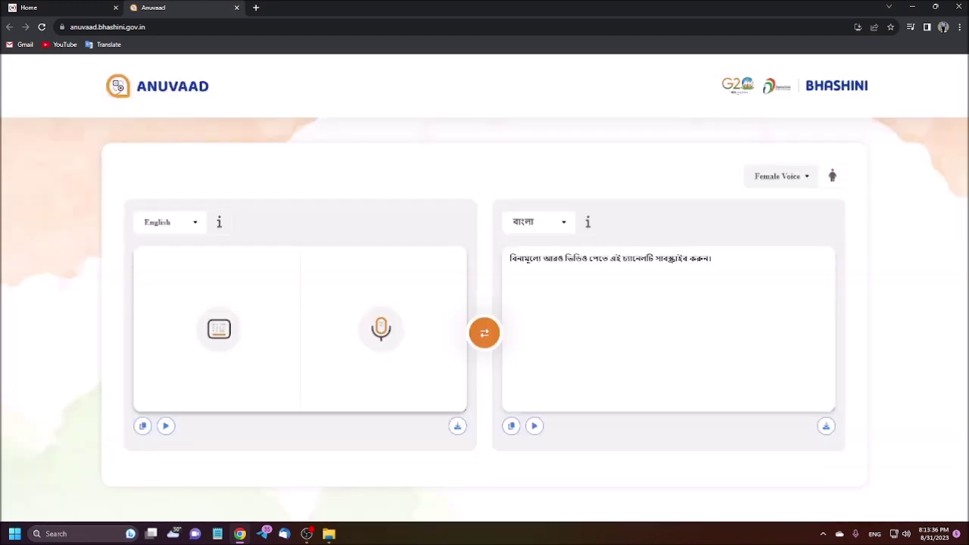
click(166, 425)
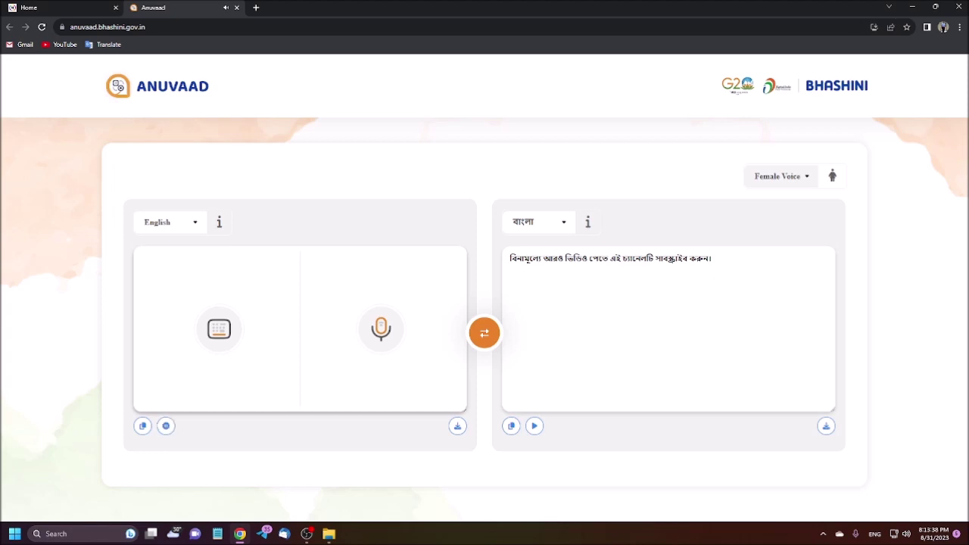